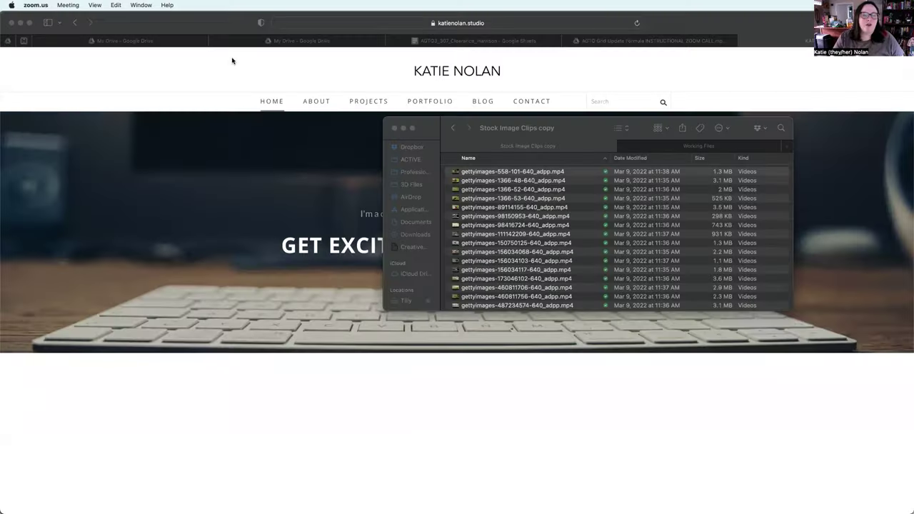
Step: Select every clip in the Stock Image Clips copy folder and start a batch rename
{"action": "left_click", "coordinate": [528, 172]}
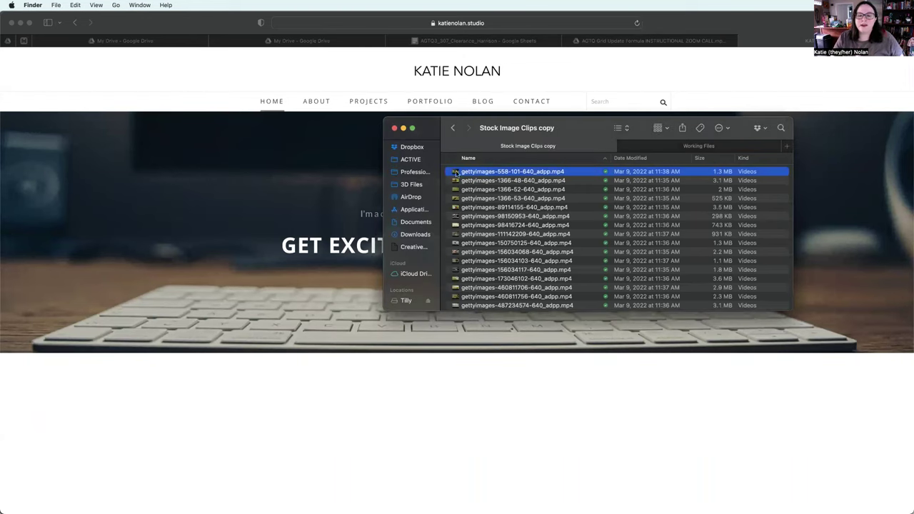
{"action": "scroll", "coordinate": [490, 243], "scroll_direction": "down", "scroll_amount": 5}
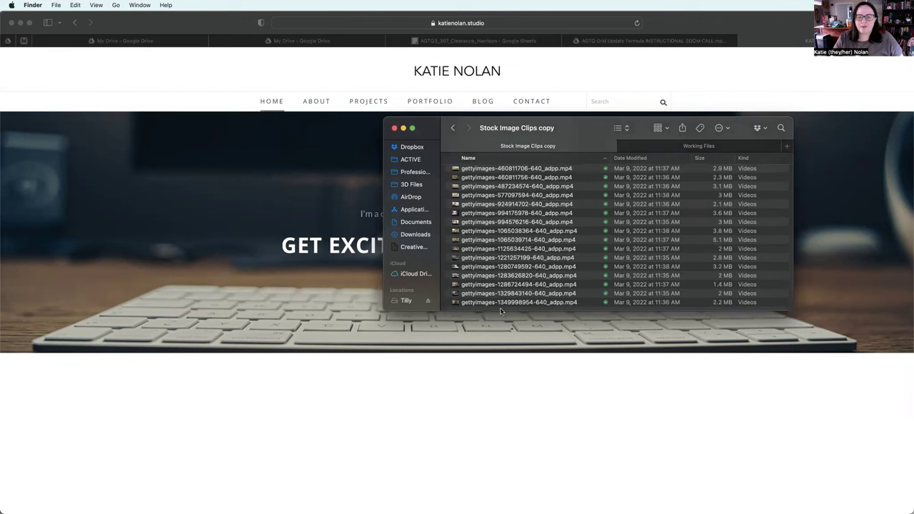
{"action": "key", "text": "super+a"}
{"action": "right_click", "coordinate": [503, 305]}
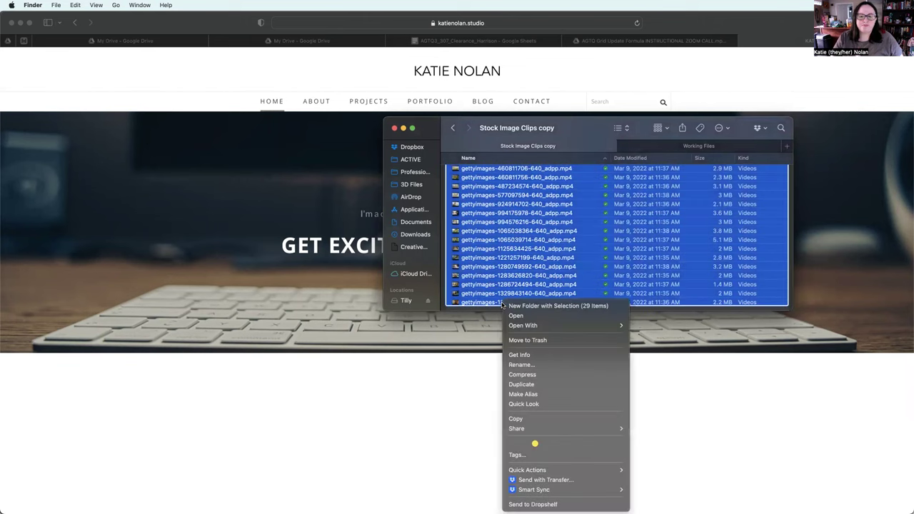
{"action": "left_click", "coordinate": [549, 370]}
Step: Replace 'gettyimages-' with nothing in all clip names, leaving names like 558-101-640_adpp.mp4
{"action": "left_click", "coordinate": [501, 212]}
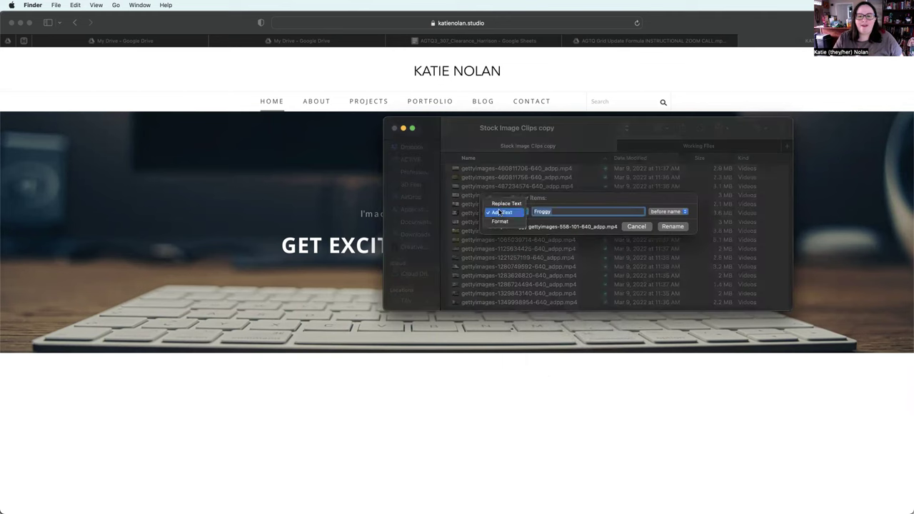
{"action": "left_click", "coordinate": [505, 203]}
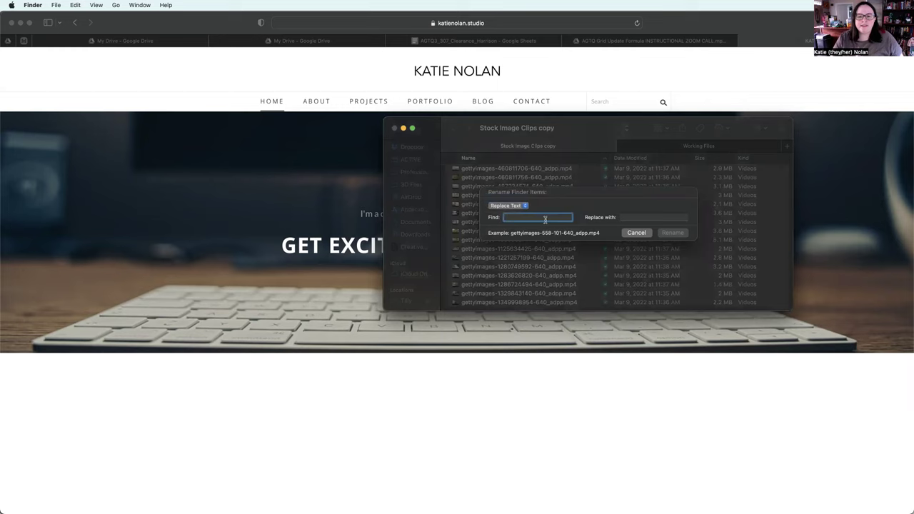
{"action": "type", "text": "gettuo"}
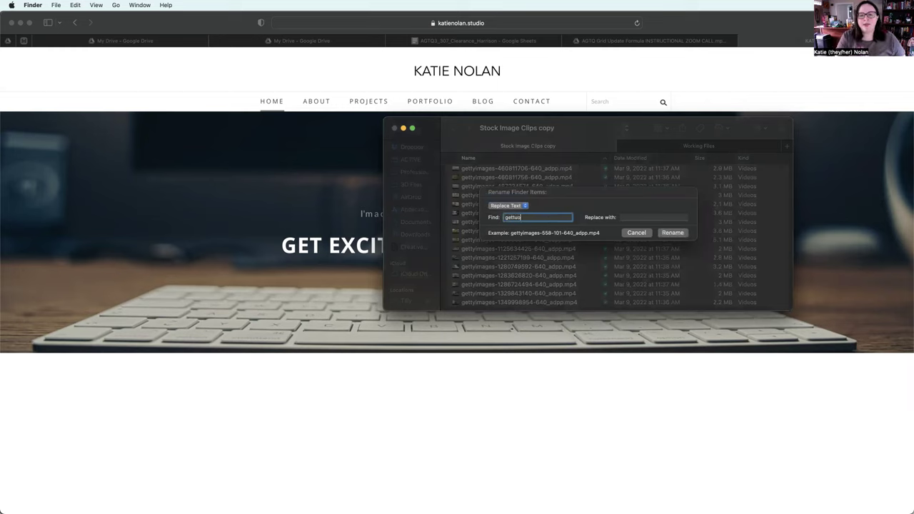
{"action": "key", "text": "BackSpace"}
{"action": "type", "text": "y"}
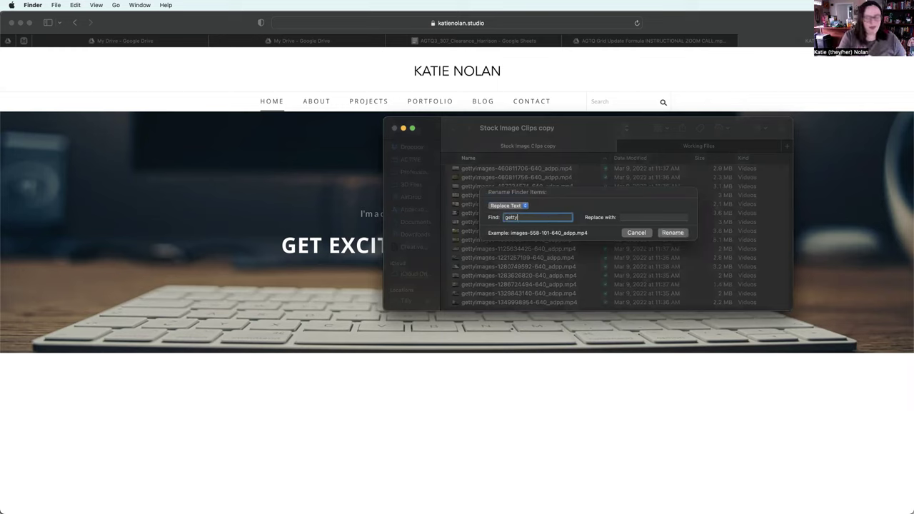
{"action": "type", "text": "images-"}
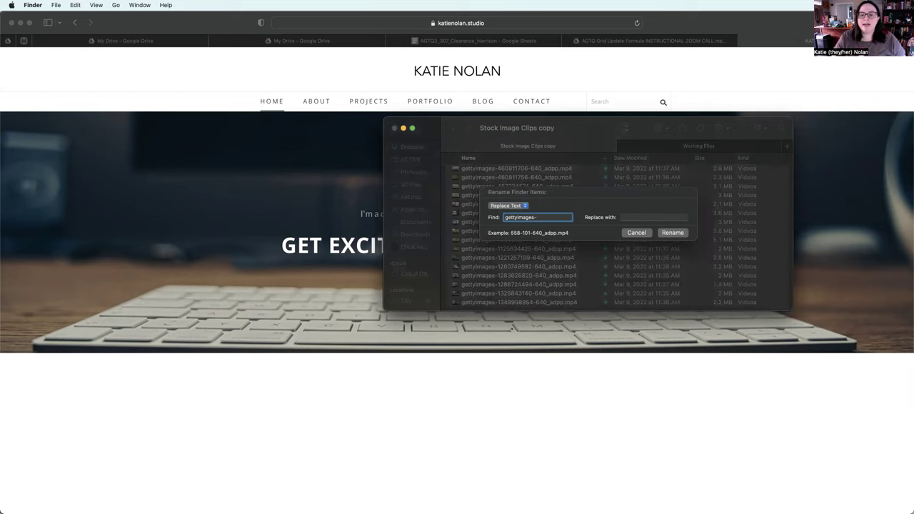
{"action": "key", "text": "Tab"}
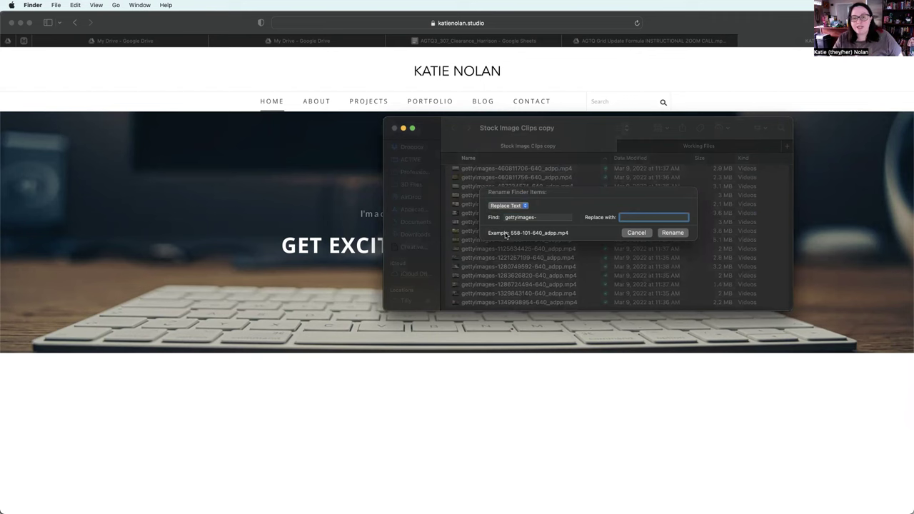
{"action": "left_click", "coordinate": [669, 236]}
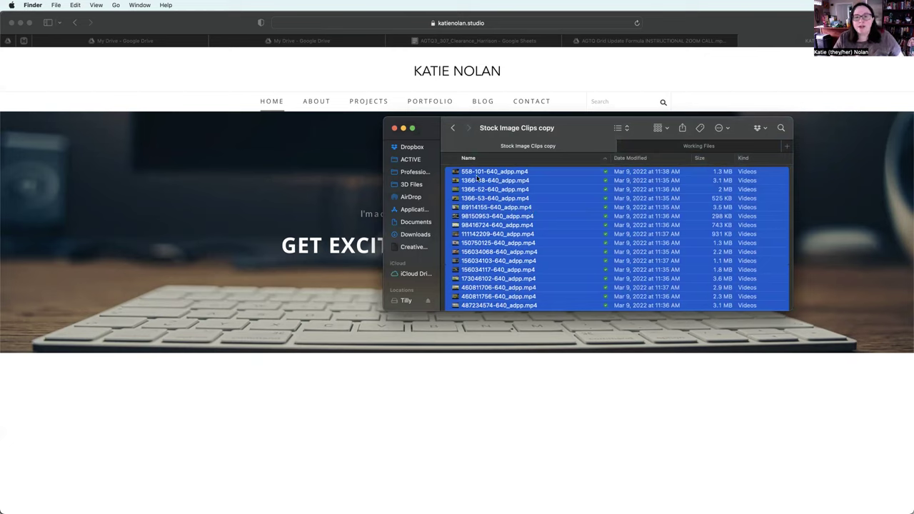
Step: Batch-replace '-640_adpp' with nothing, leaving names like 558-101.mp4 and 1366-48.mp4
{"action": "right_click", "coordinate": [477, 180]}
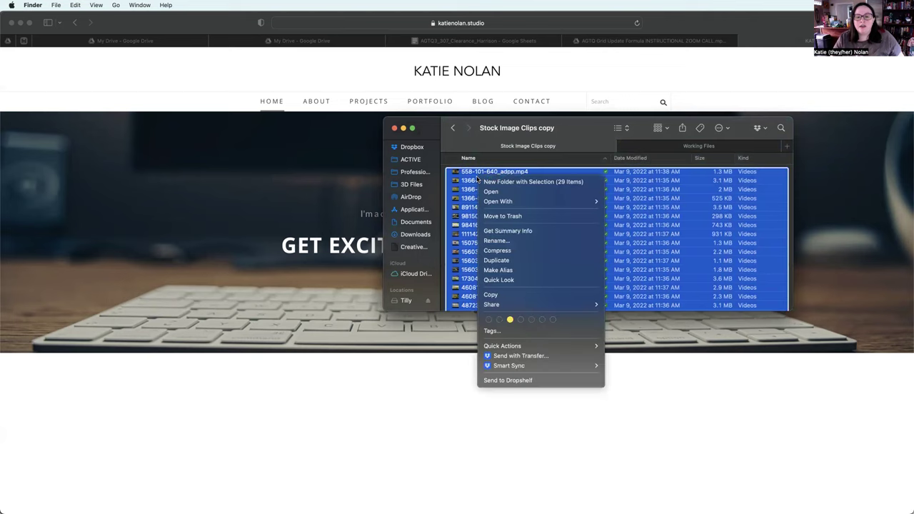
{"action": "left_click", "coordinate": [519, 242]}
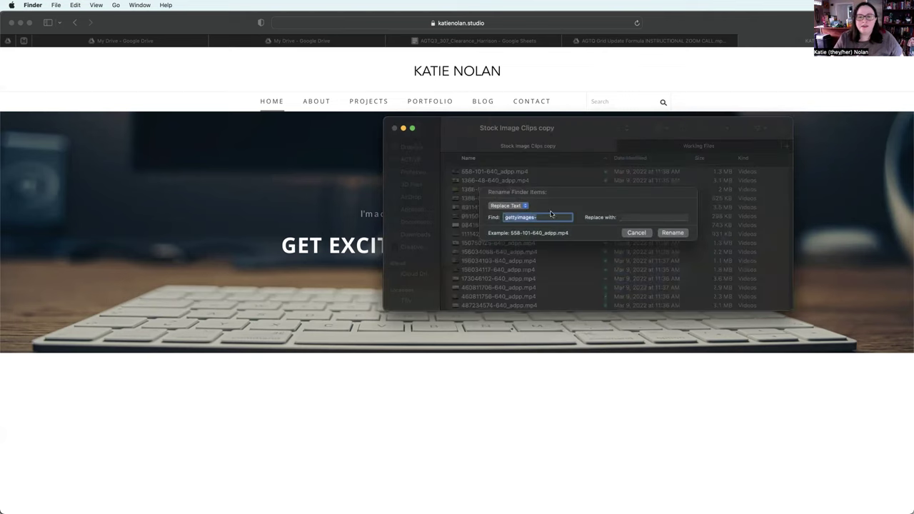
{"action": "type", "text": "_adp"}
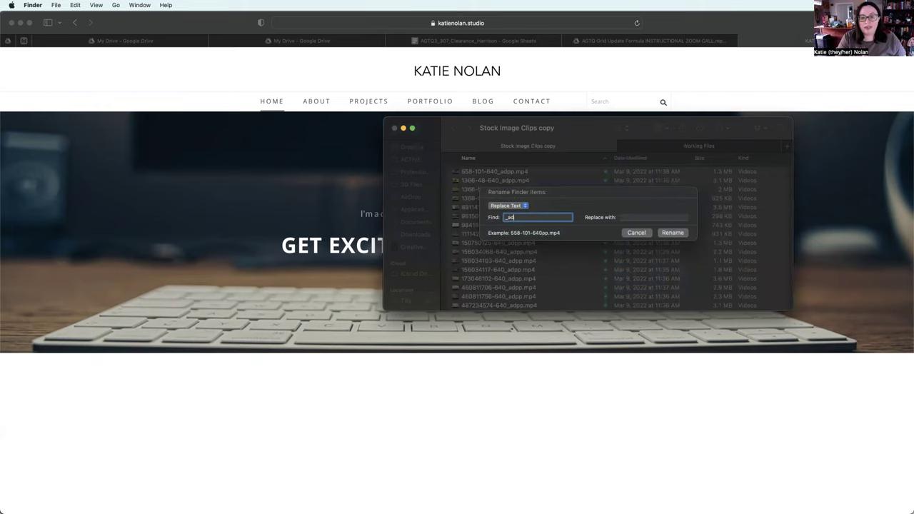
{"action": "key", "text": "BackSpace"}
{"action": "key", "text": "BackSpace"}
{"action": "key", "text": "BackSpace"}
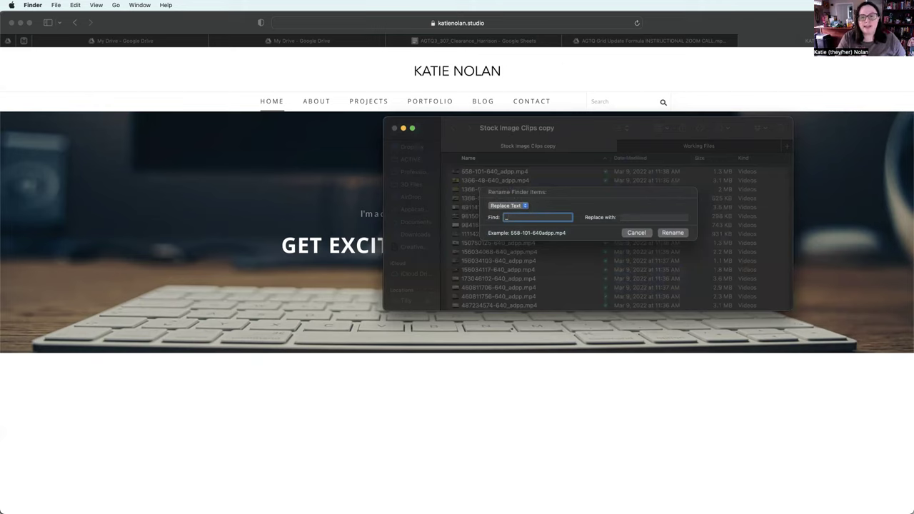
{"action": "key", "text": "BackSpace"}
{"action": "type", "text": "-"}
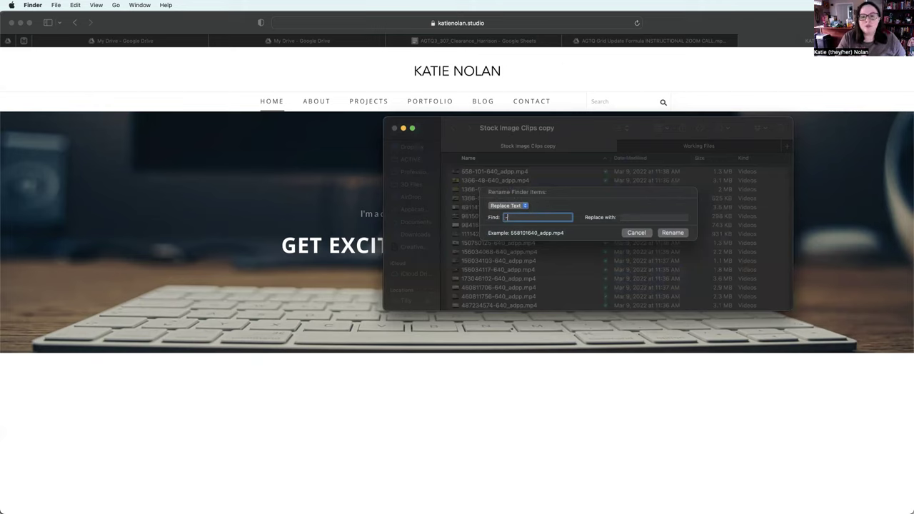
{"action": "type", "text": "43"}
{"action": "key", "text": "BackSpace"}
{"action": "key", "text": "BackSpace"}
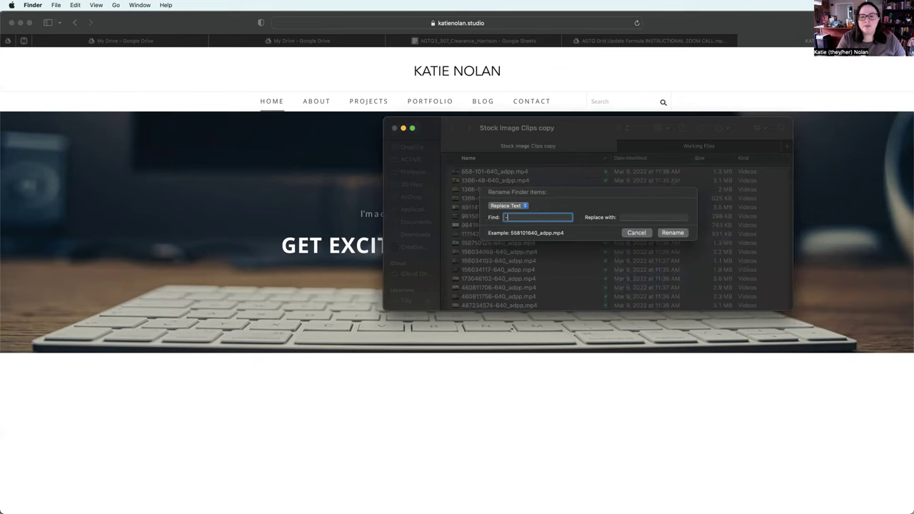
{"action": "type", "text": "6"}
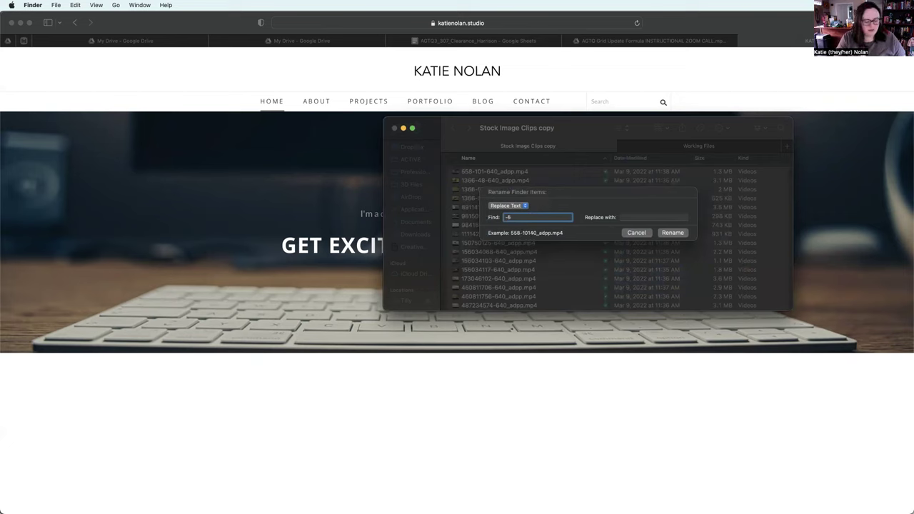
{"action": "type", "text": "40_"}
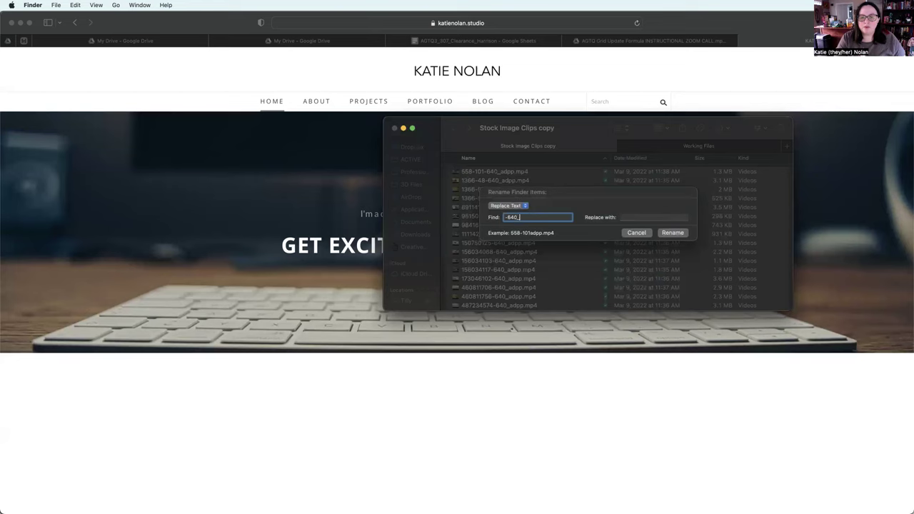
{"action": "type", "text": "adpp"}
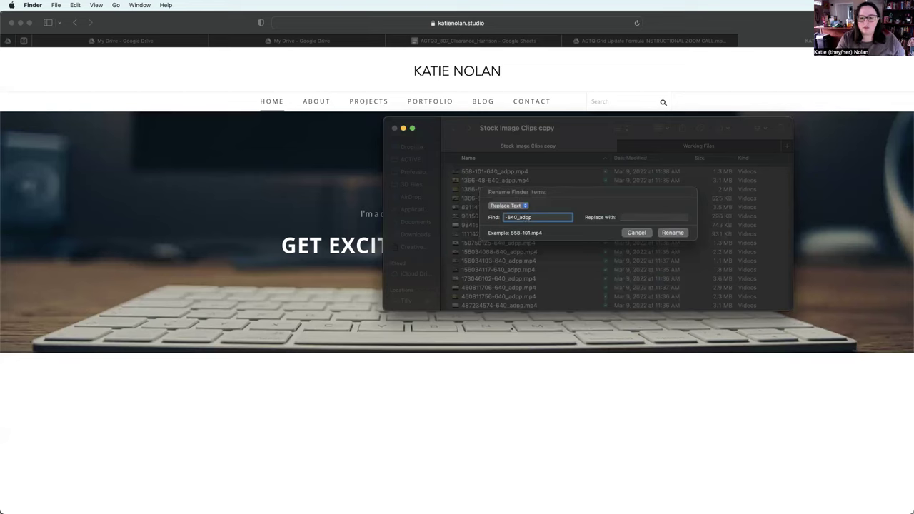
{"action": "left_click", "coordinate": [675, 233]}
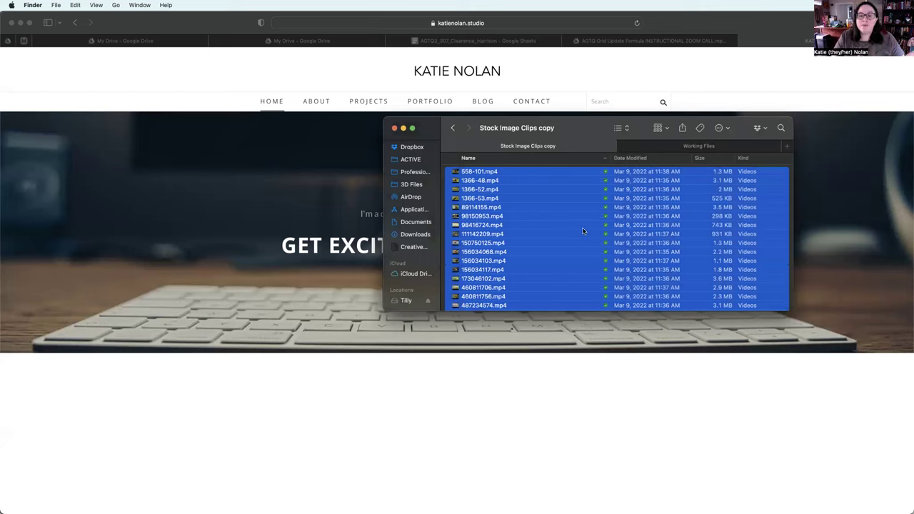
{"action": "scroll", "coordinate": [582, 231], "scroll_direction": "down", "scroll_amount": 5}
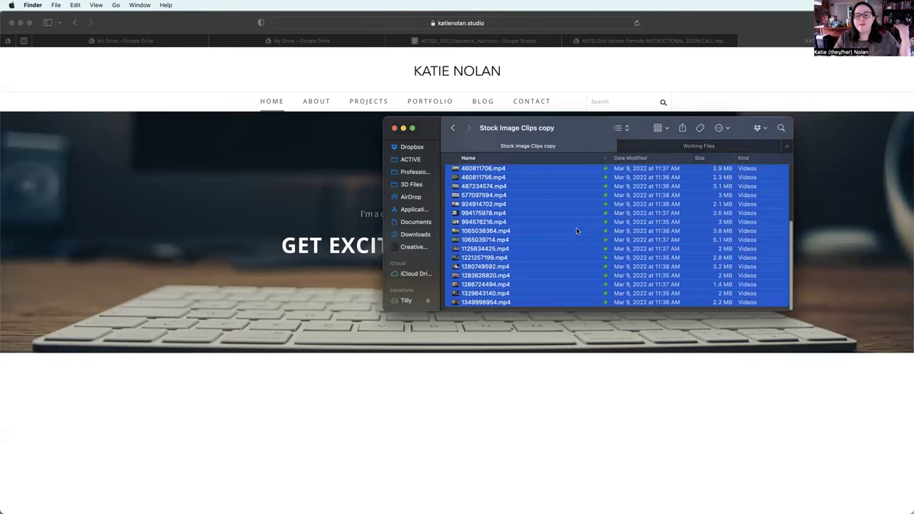
{"action": "scroll", "coordinate": [578, 231], "scroll_direction": "up", "scroll_amount": 5}
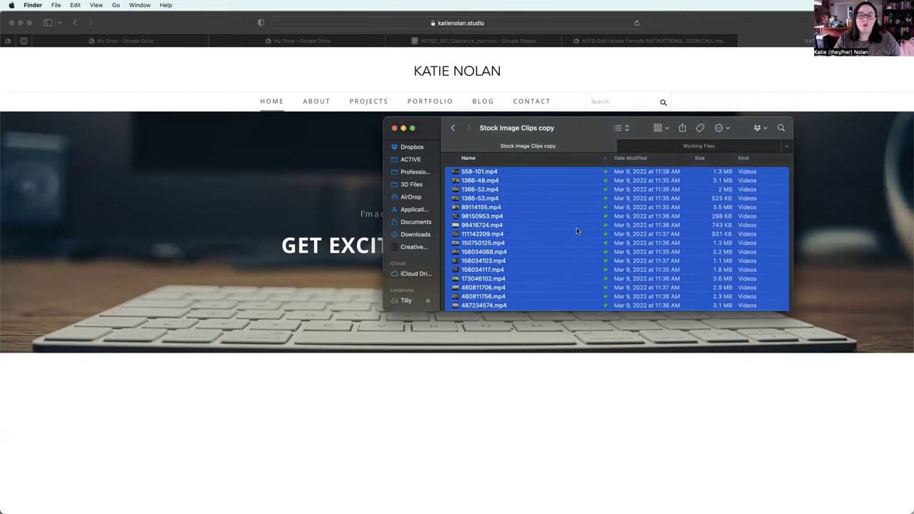
Step: Batch-rename with Add Text '-Master' placed after the name, giving 558-101-Master.mp4 and similar
{"action": "right_click", "coordinate": [484, 194]}
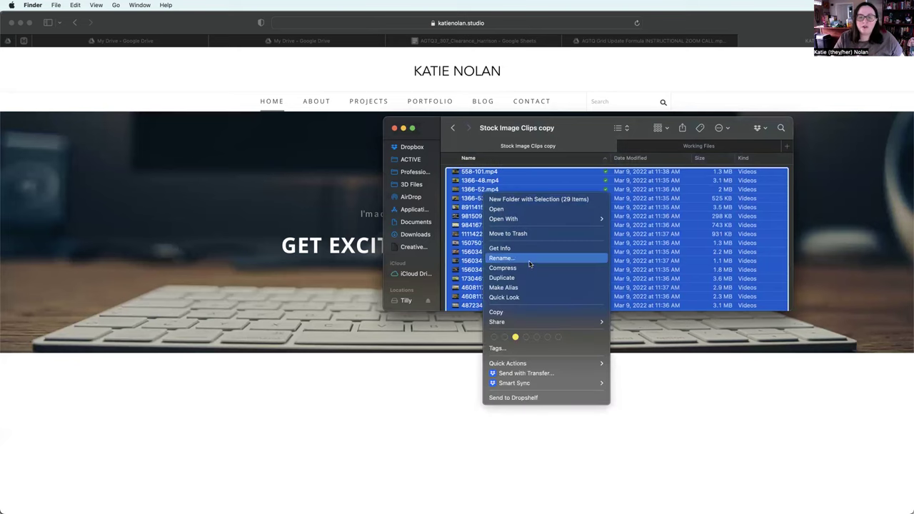
{"action": "left_click", "coordinate": [501, 257]}
{"action": "left_click", "coordinate": [510, 207]}
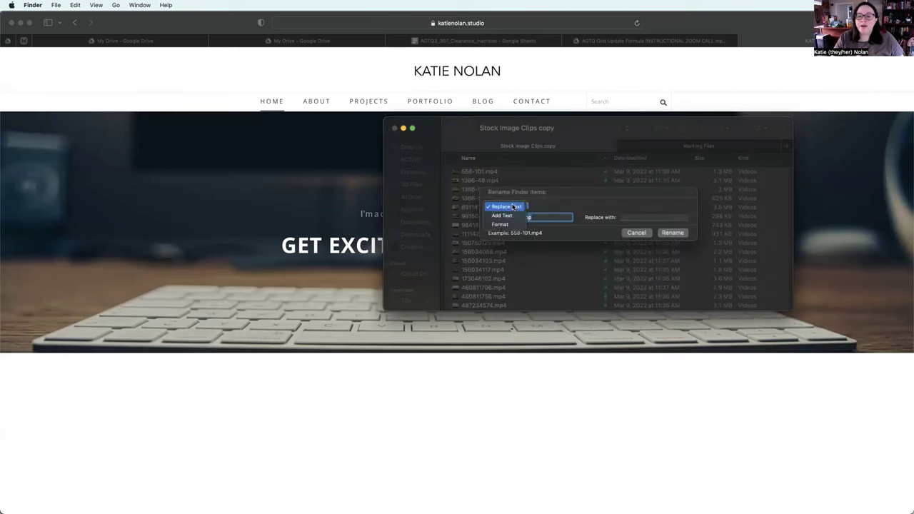
{"action": "left_click", "coordinate": [506, 215]}
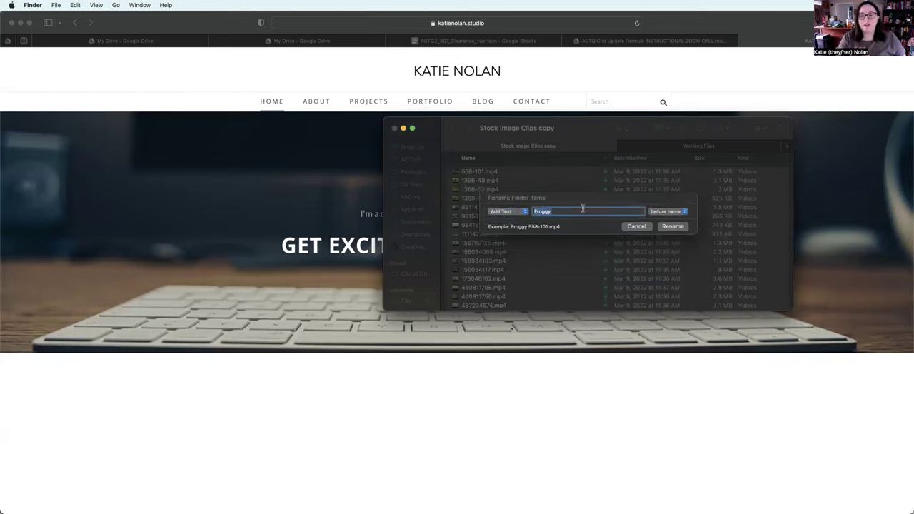
{"action": "type", "text": "-Master"}
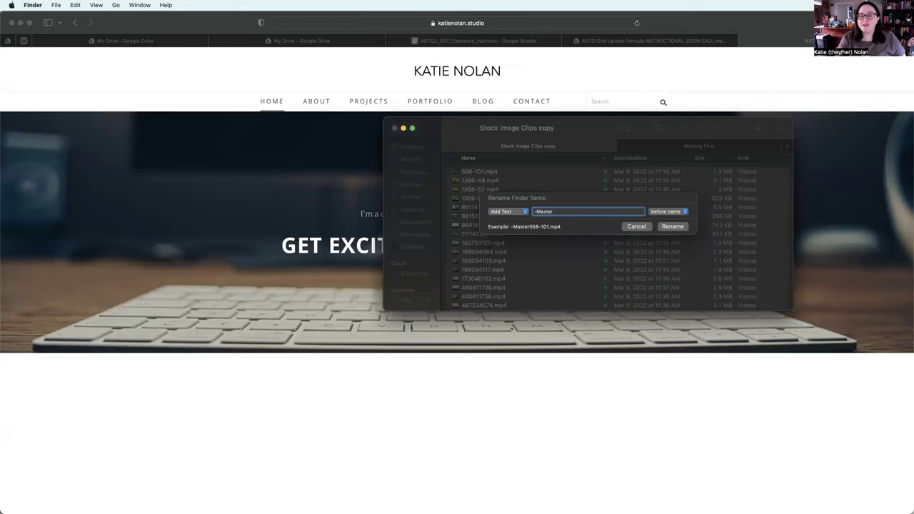
{"action": "key", "text": "super+a"}
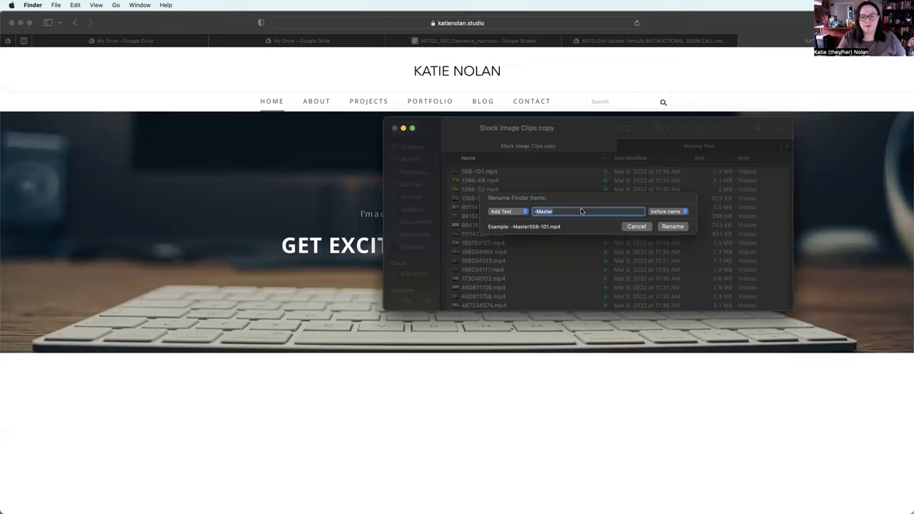
{"action": "type", "text": "Master-"}
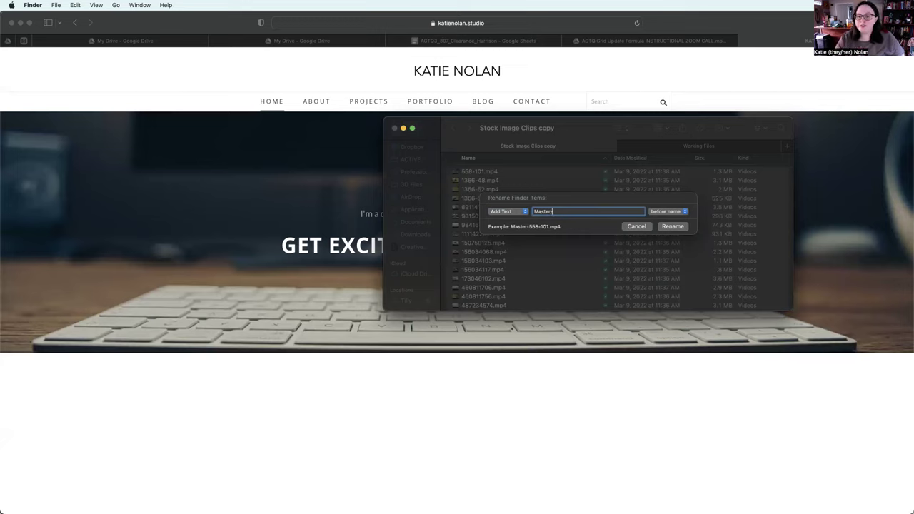
{"action": "left_click", "coordinate": [684, 212]}
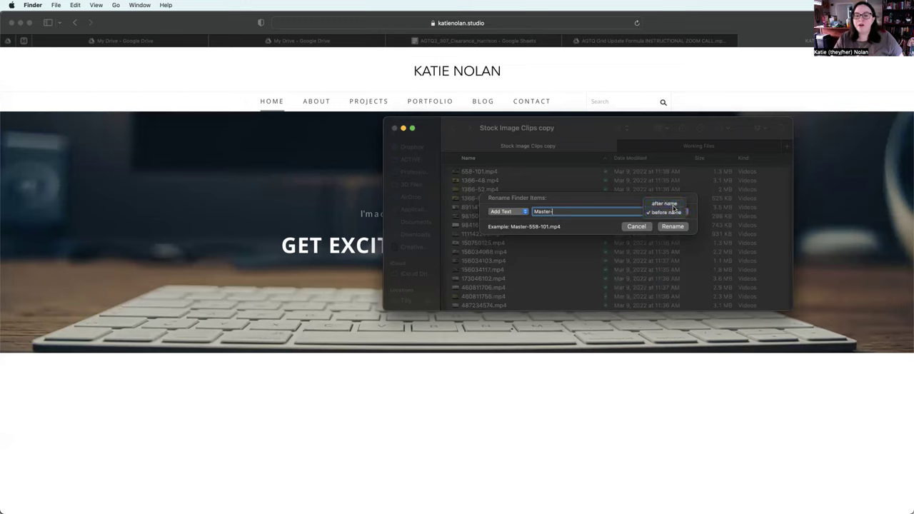
{"action": "left_click", "coordinate": [674, 205]}
{"action": "key", "text": "super+a"}
{"action": "key", "text": "BackSpace"}
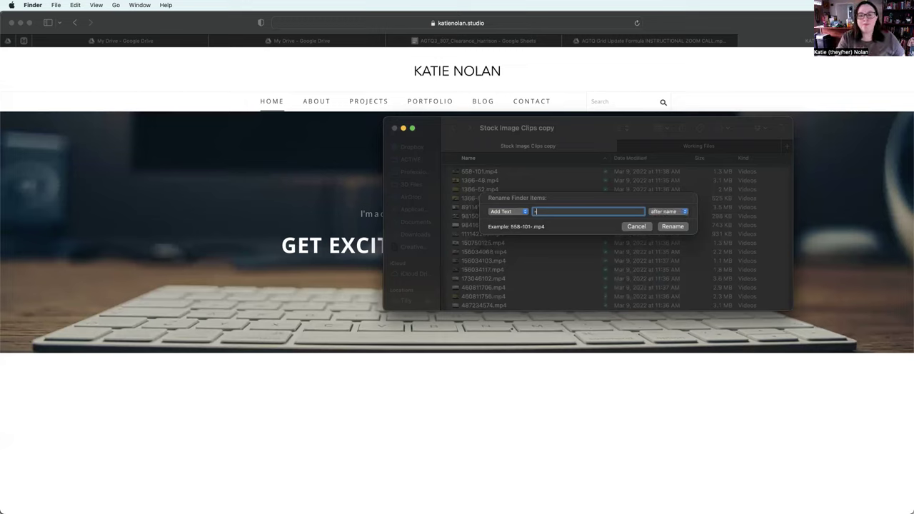
{"action": "type", "text": "-Master"}
{"action": "left_click", "coordinate": [672, 228]}
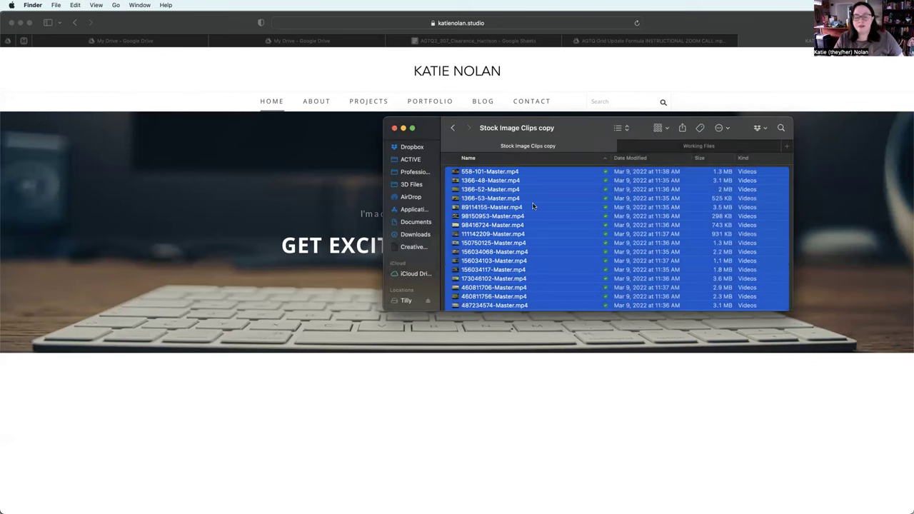
Step: Start a Format rename of the clips and change the custom base name from File to 'Getty'
{"action": "right_click", "coordinate": [505, 205]}
{"action": "left_click", "coordinate": [540, 258]}
{"action": "left_click", "coordinate": [509, 200]}
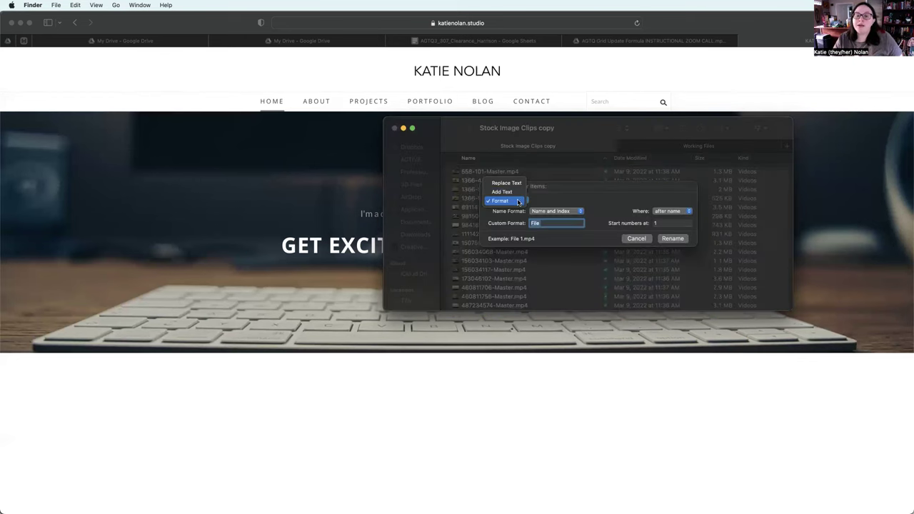
{"action": "left_click", "coordinate": [519, 202]}
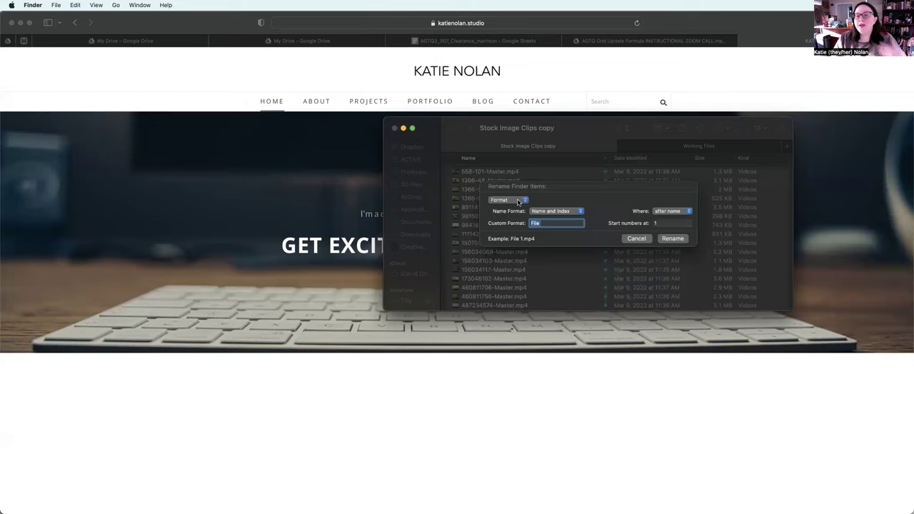
{"action": "left_click", "coordinate": [552, 211]}
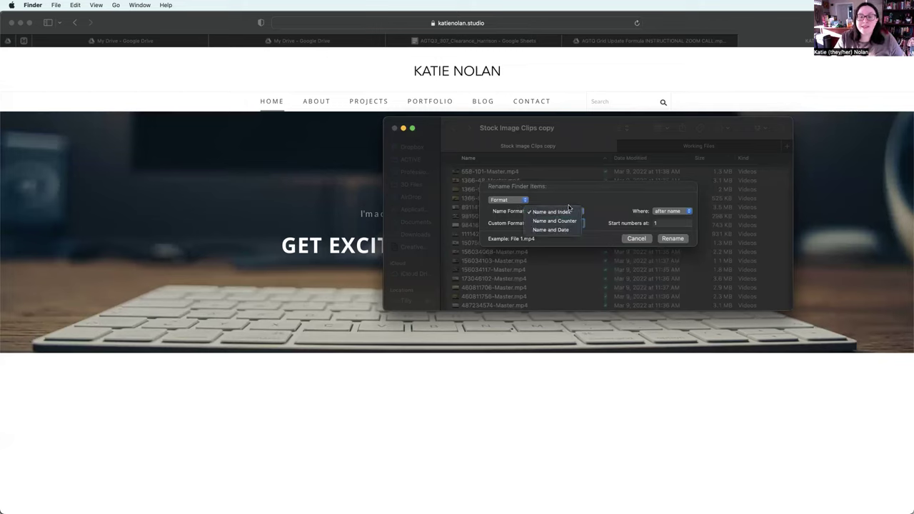
{"action": "left_click", "coordinate": [561, 203]}
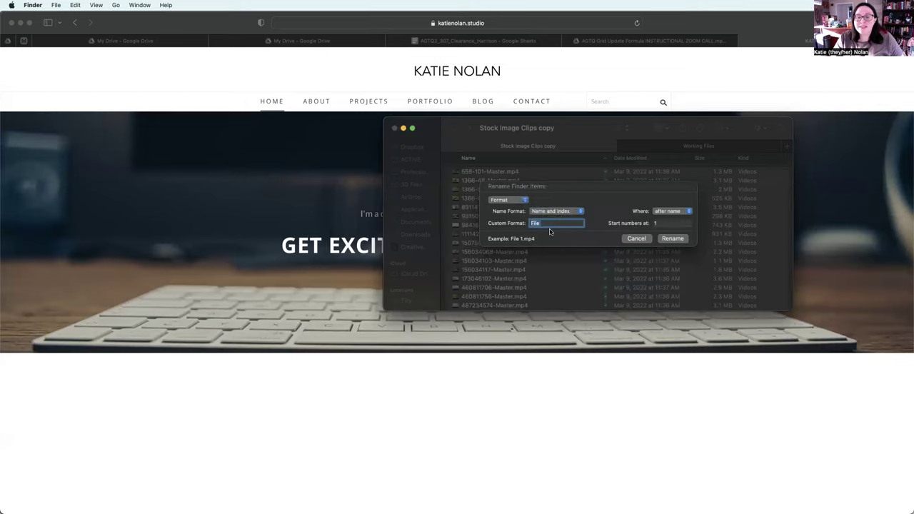
{"action": "left_click", "coordinate": [544, 223]}
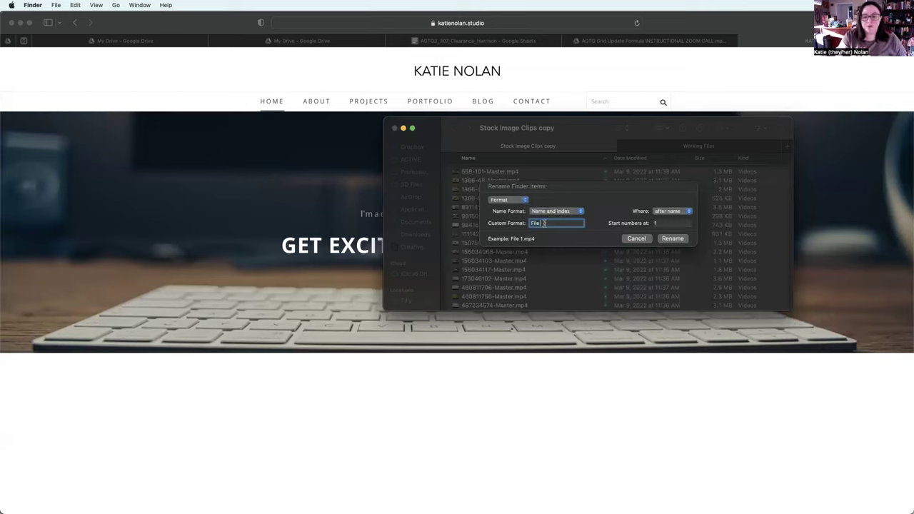
{"action": "key", "text": "BackSpace"}
{"action": "key", "text": "BackSpace"}
{"action": "key", "text": "BackSpace"}
{"action": "key", "text": "BackSpace"}
{"action": "type", "text": "Getty"}
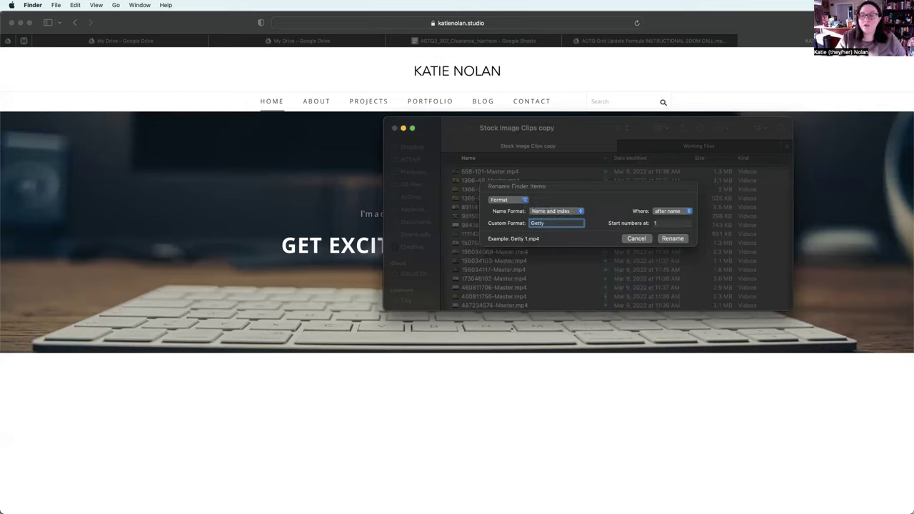
Step: Try the Name and Counter format, then settle on Name and Date
{"action": "left_click", "coordinate": [668, 211]}
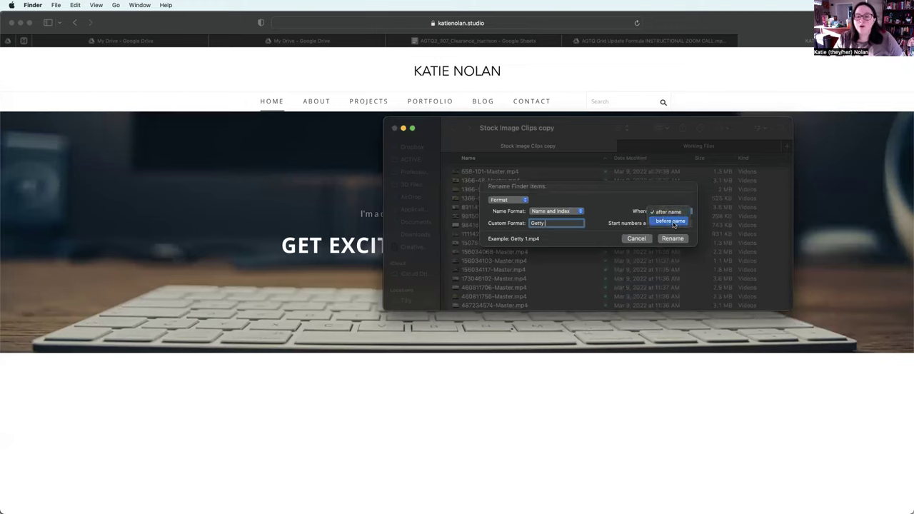
{"action": "key", "text": "Escape"}
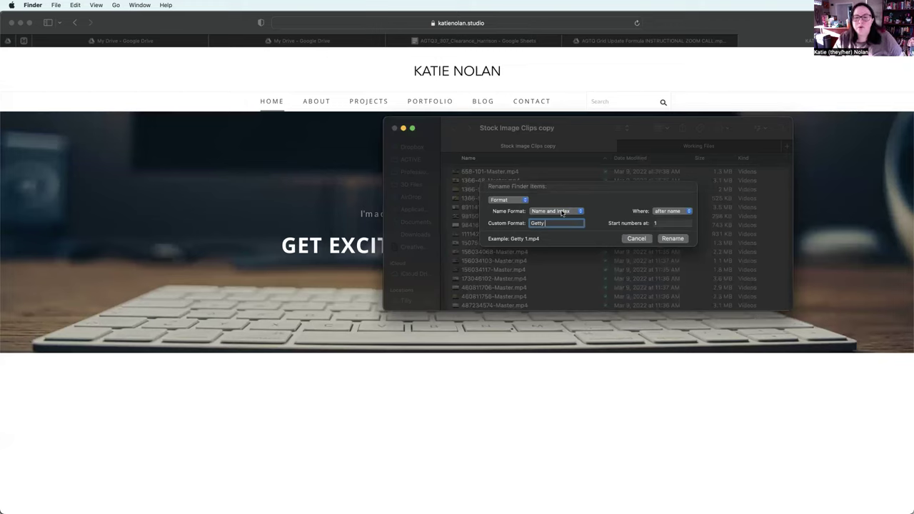
{"action": "left_click", "coordinate": [563, 212]}
{"action": "left_click", "coordinate": [565, 220]}
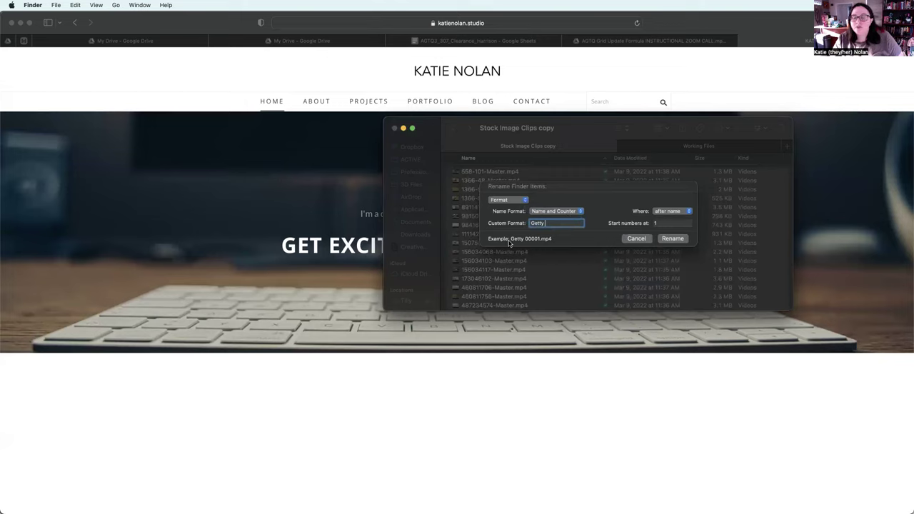
{"action": "left_click", "coordinate": [572, 211]}
{"action": "left_click", "coordinate": [565, 222]}
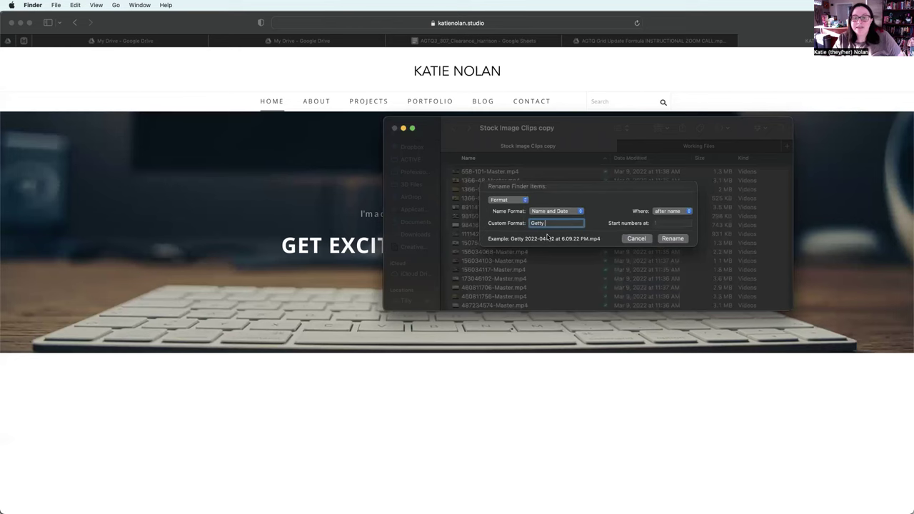